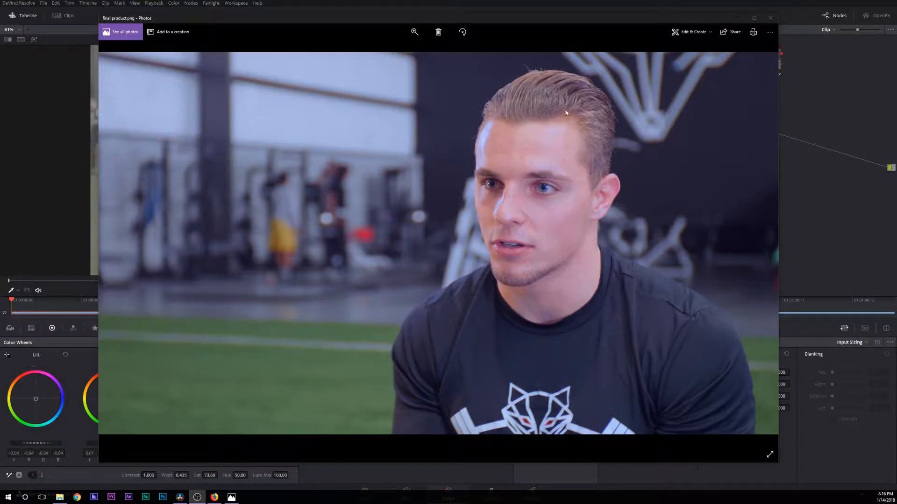
Return to DaVinci Resolve, enable node 04 and turn off the bypass of all grades
{"action": "left_click", "coordinate": [58, 87]}
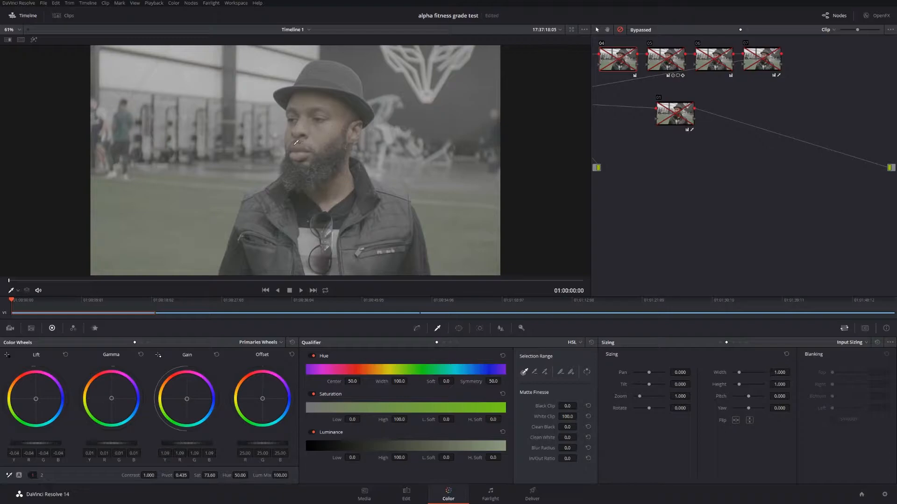
{"action": "left_click", "coordinate": [602, 44]}
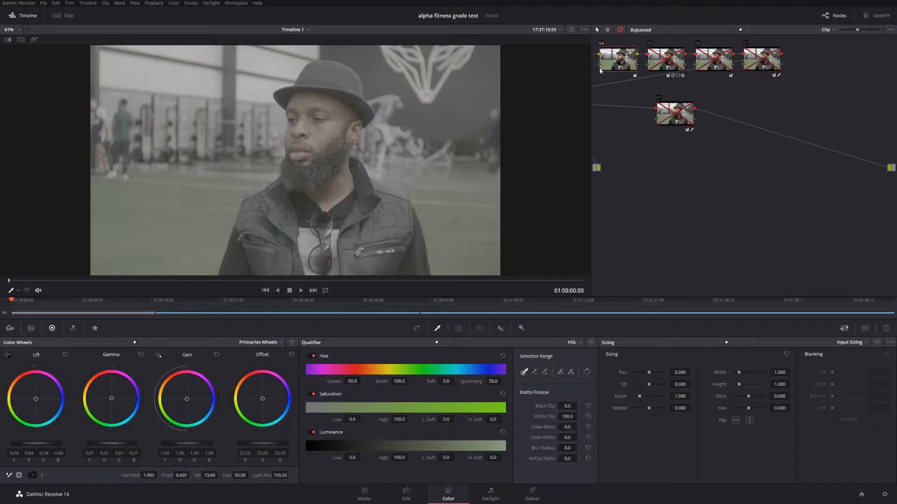
{"action": "key", "text": "shift+d"}
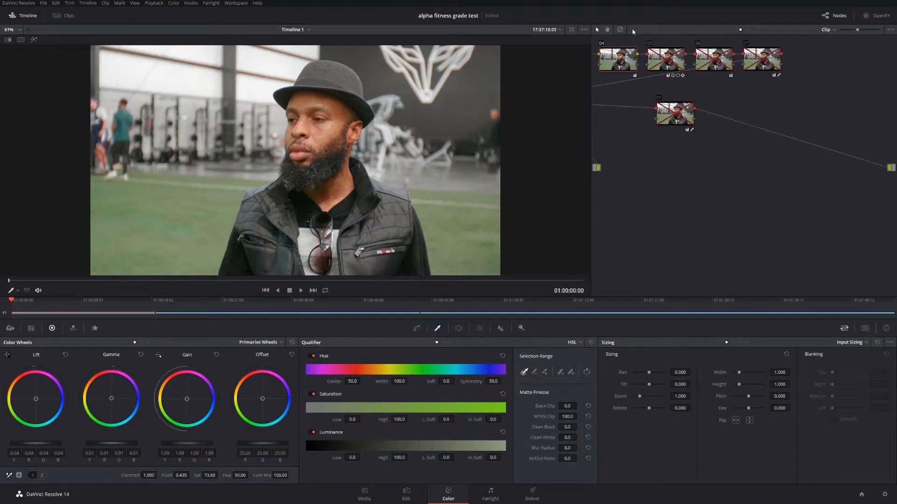
Enable node 05 and inspect its circular face window and tracking data
{"action": "left_click", "coordinate": [652, 45]}
{"action": "key", "text": "ctrl+d"}
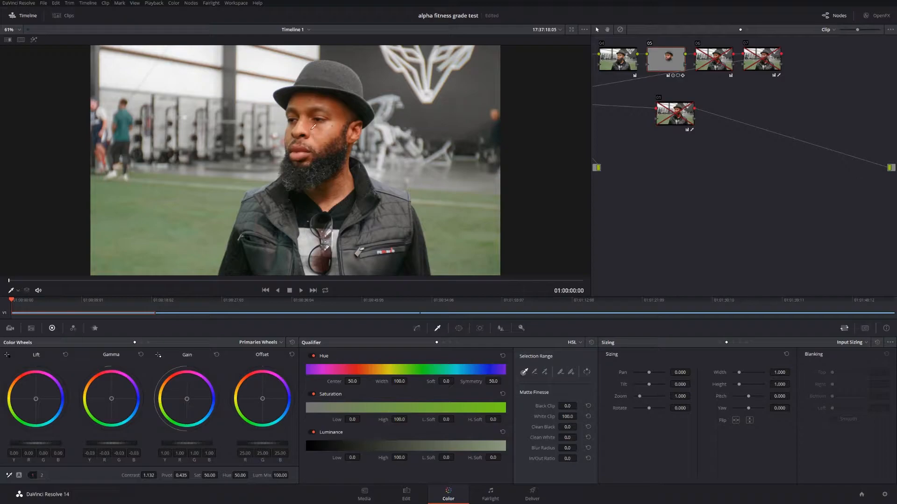
{"action": "left_click", "coordinate": [649, 44]}
{"action": "left_click", "coordinate": [648, 43]}
{"action": "left_click", "coordinate": [460, 329]}
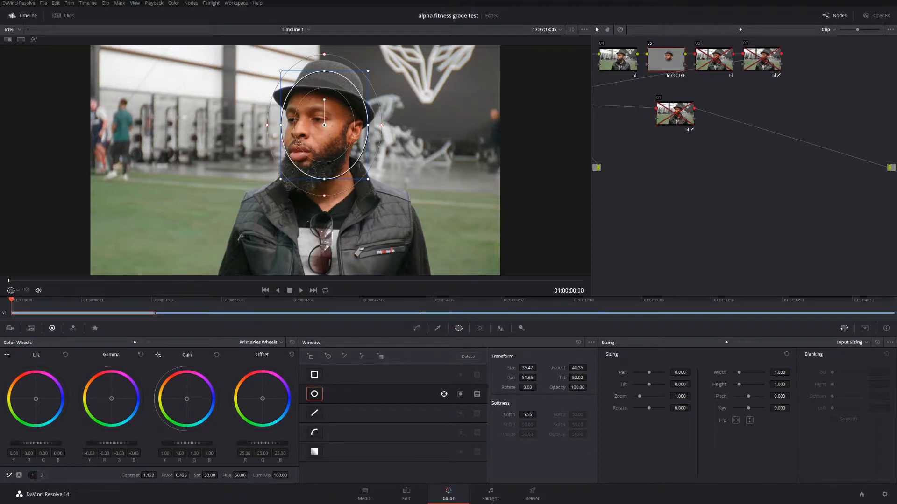
{"action": "left_click", "coordinate": [479, 328]}
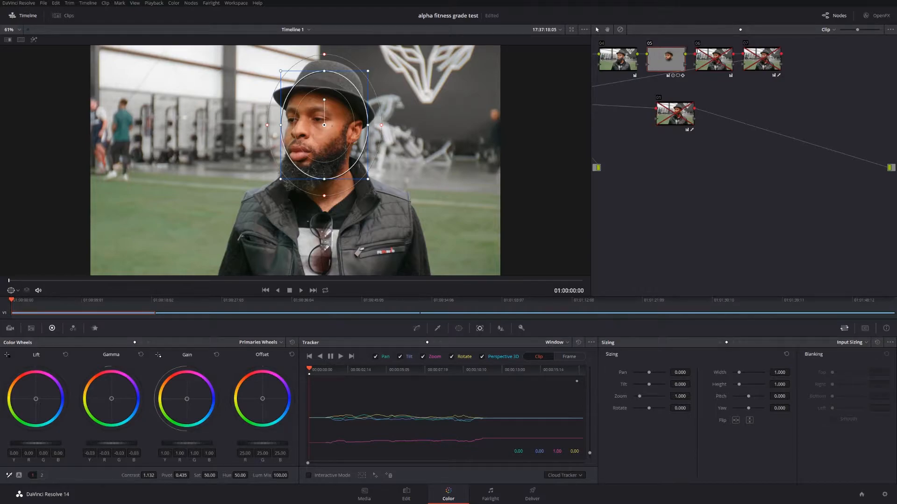
Select node 06 and enable it
{"action": "left_click", "coordinate": [709, 64]}
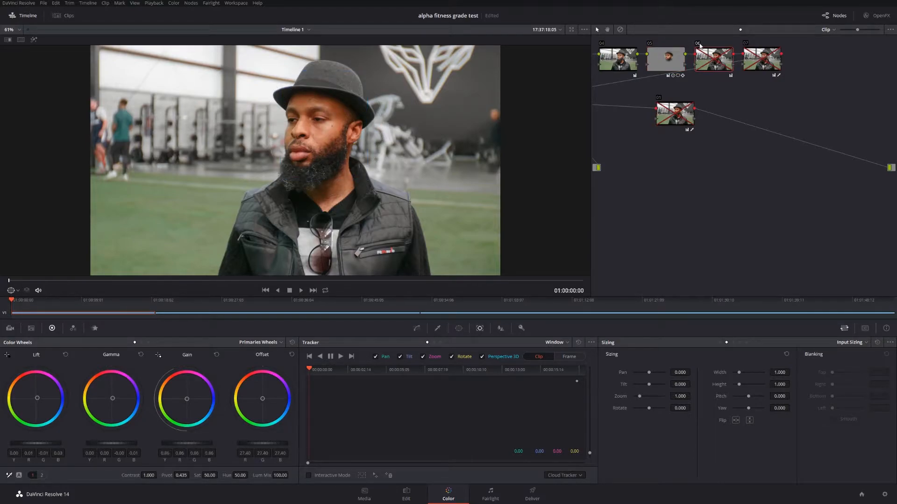
{"action": "key", "text": "ctrl+d"}
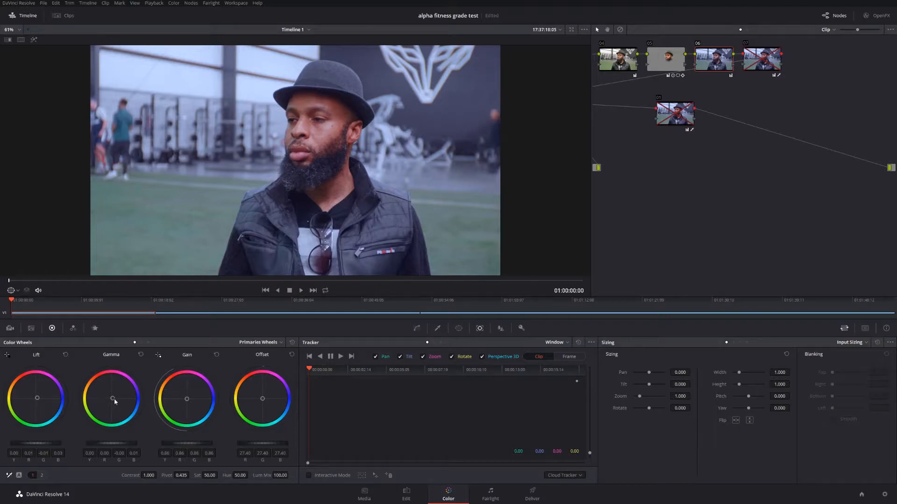
Try resetting node 06's Lift wheel, then undo the reset while keeping the node enabled
{"action": "left_click", "coordinate": [66, 356]}
{"action": "key", "text": "ctrl+z"}
{"action": "key", "text": "ctrl+z"}
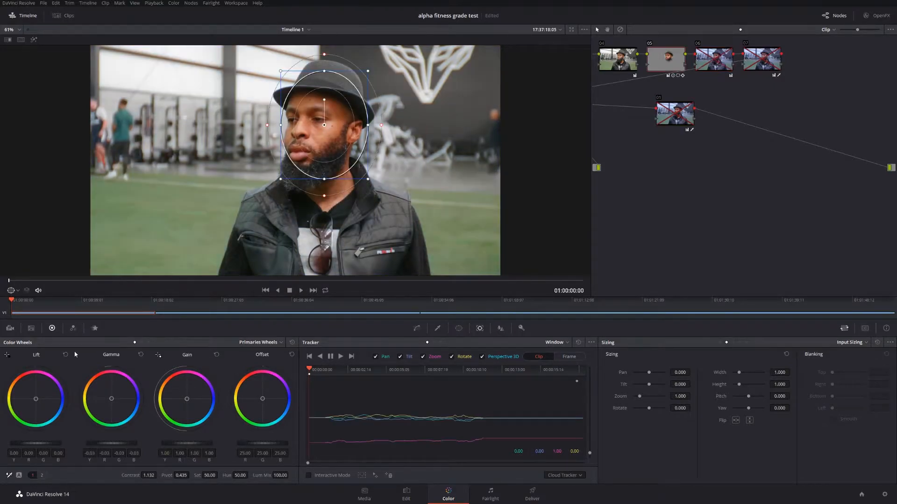
{"action": "left_click", "coordinate": [56, 3]}
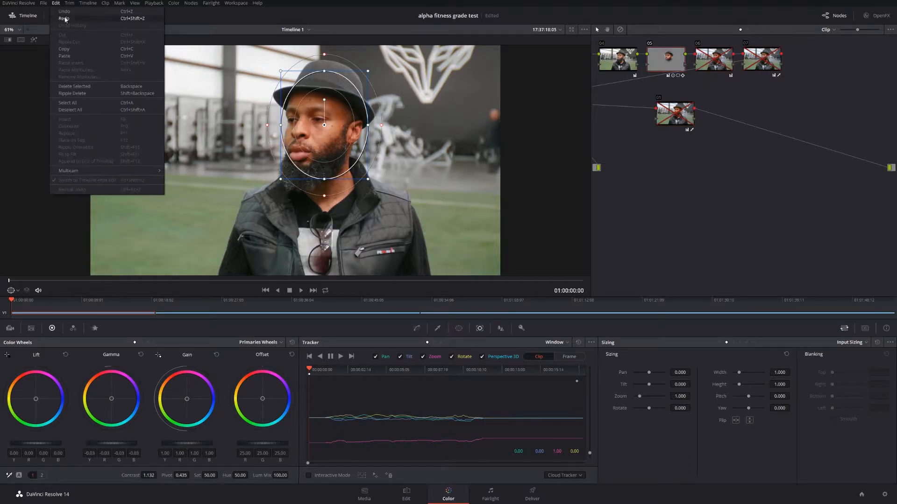
{"action": "left_click", "coordinate": [67, 18]}
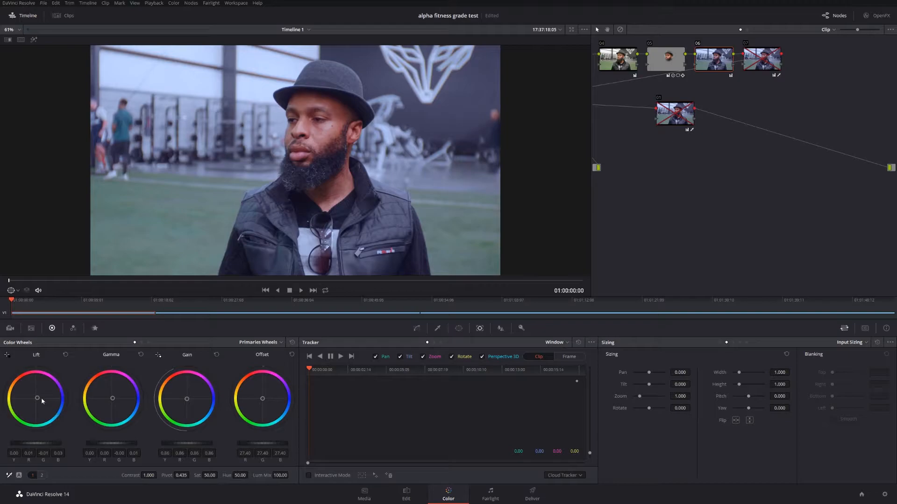
Nudge node 06's Lift and Gamma color balance, with Lift blue at 0.04, and compare the shot with the node off and on
{"action": "left_click_drag", "start_coordinate": [37, 398], "coordinate": [37, 398]}
{"action": "left_click_drag", "start_coordinate": [112, 400], "coordinate": [113, 399]}
{"action": "key", "text": "ctrl+d"}
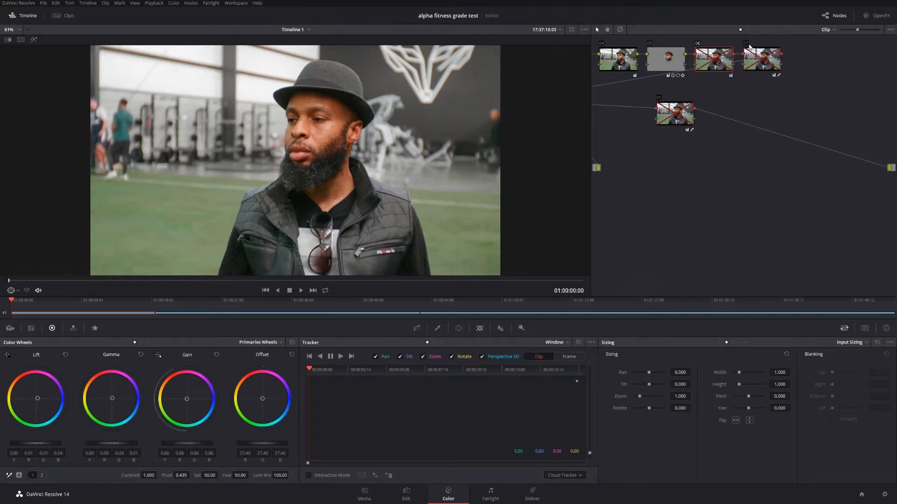
{"action": "left_click", "coordinate": [700, 46]}
Enable node 07 and show its HSL qualifier settings
{"action": "left_click", "coordinate": [746, 46]}
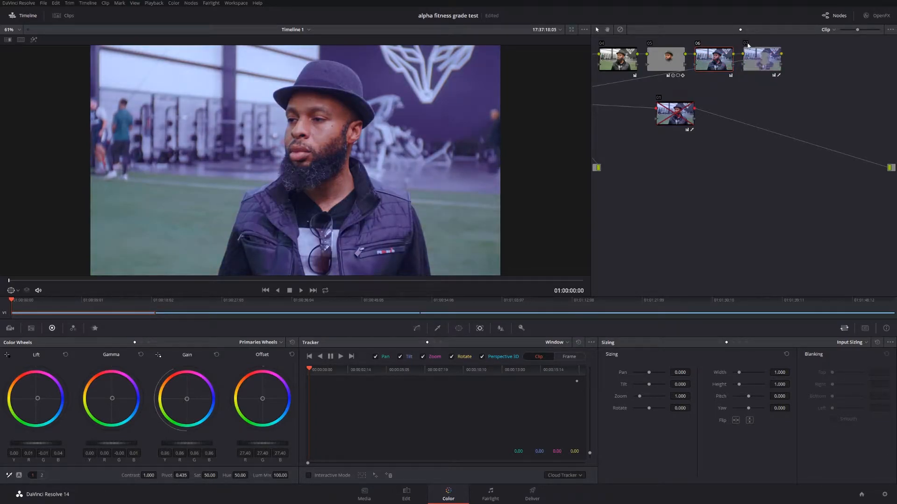
{"action": "left_click", "coordinate": [747, 45]}
{"action": "left_click", "coordinate": [437, 328]}
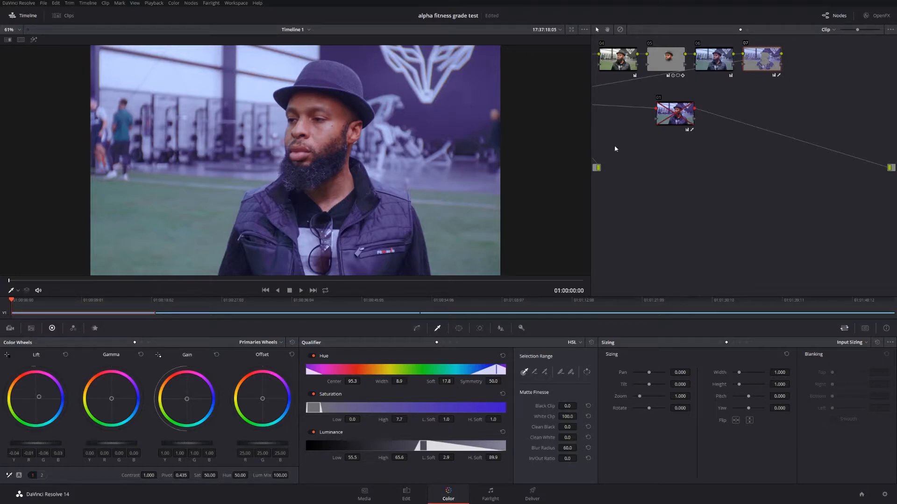
Check node 07's qualified area in the highlight view and set its Lift to about R -0.03, G -0.05, B -0.02
{"action": "left_click", "coordinate": [35, 41]}
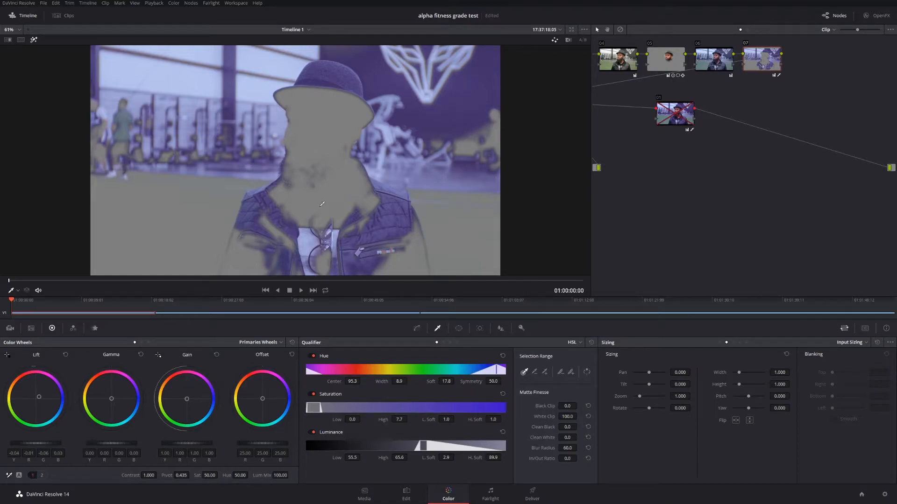
{"action": "left_click", "coordinate": [34, 40]}
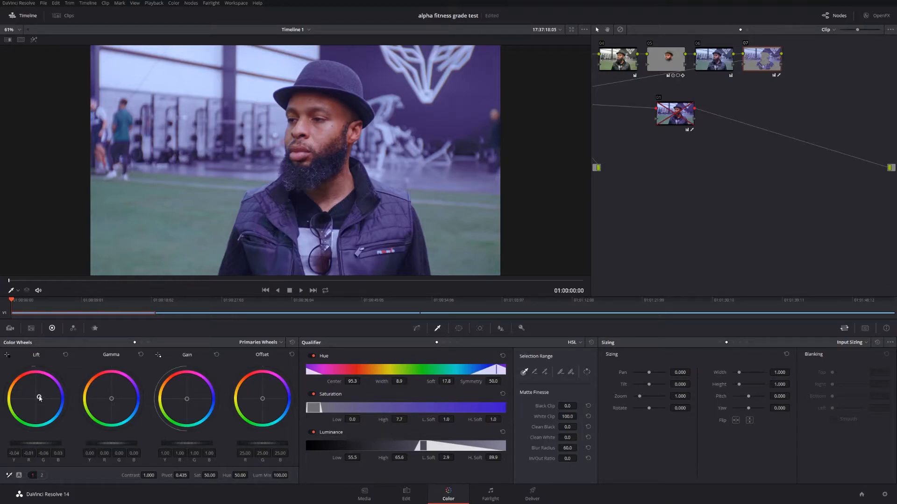
{"action": "left_click_drag", "start_coordinate": [39, 396], "coordinate": [37, 398]}
Enable node 01 for the green turf and switch it off and on repeatedly to compare the result
{"action": "left_click", "coordinate": [658, 99]}
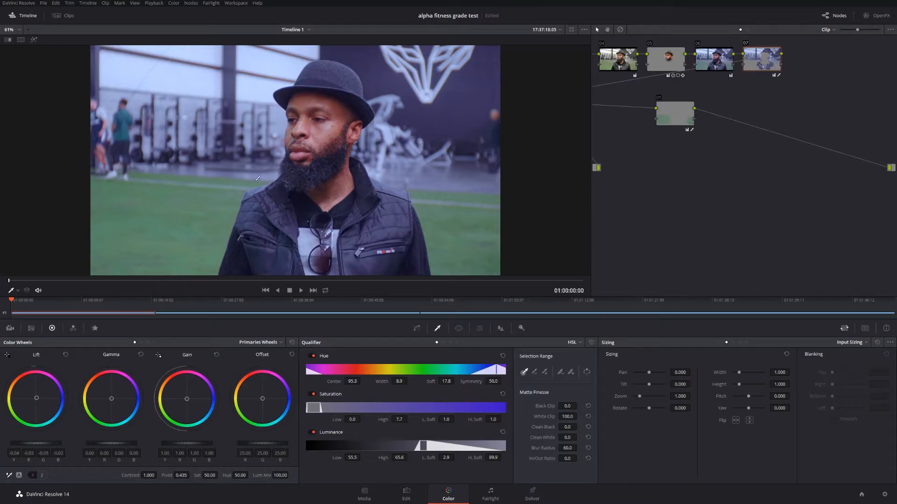
{"action": "left_click", "coordinate": [659, 99]}
{"action": "left_click", "coordinate": [659, 99]}
{"action": "left_click", "coordinate": [659, 100]}
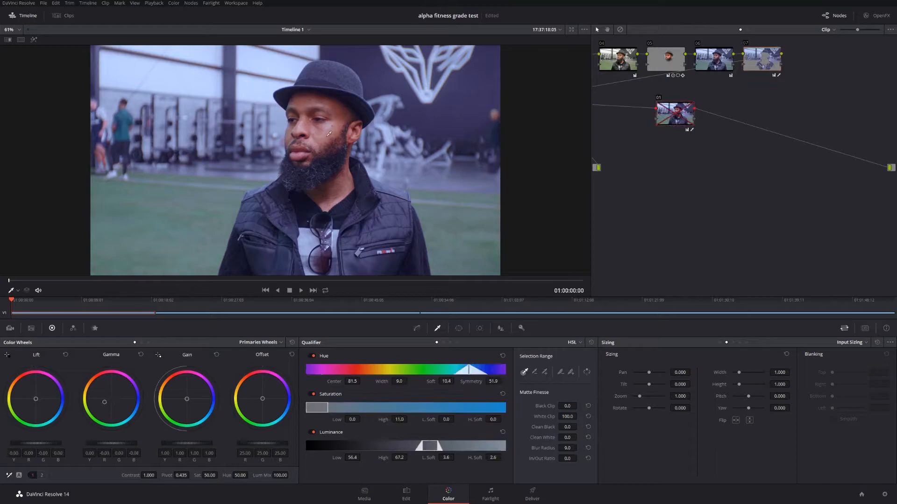
{"action": "left_click", "coordinate": [659, 99]}
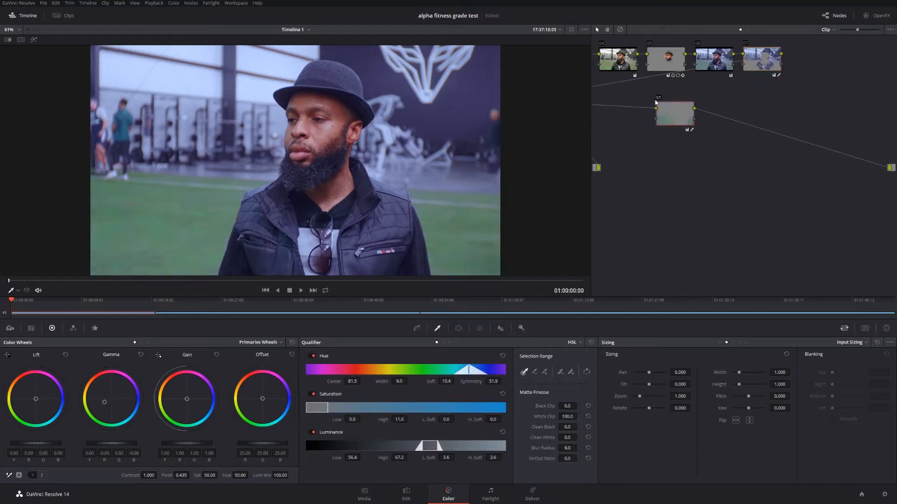
{"action": "left_click", "coordinate": [659, 99]}
{"action": "left_click", "coordinate": [659, 99]}
{"action": "left_click", "coordinate": [658, 99]}
{"action": "left_click", "coordinate": [659, 100]}
{"action": "left_click", "coordinate": [658, 99]}
{"action": "left_click", "coordinate": [659, 99]}
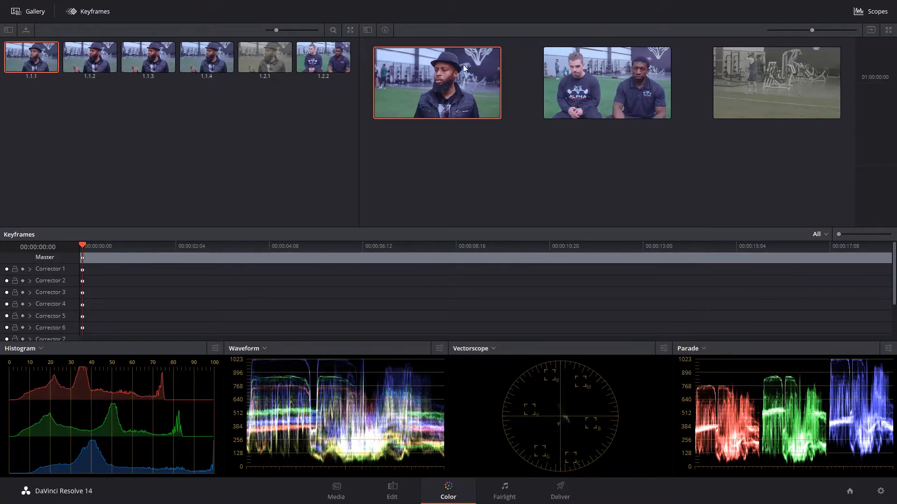
Start generating a 3D LUT (CUBE) from the first clip's grade and cancel the save
{"action": "right_click", "coordinate": [473, 84]}
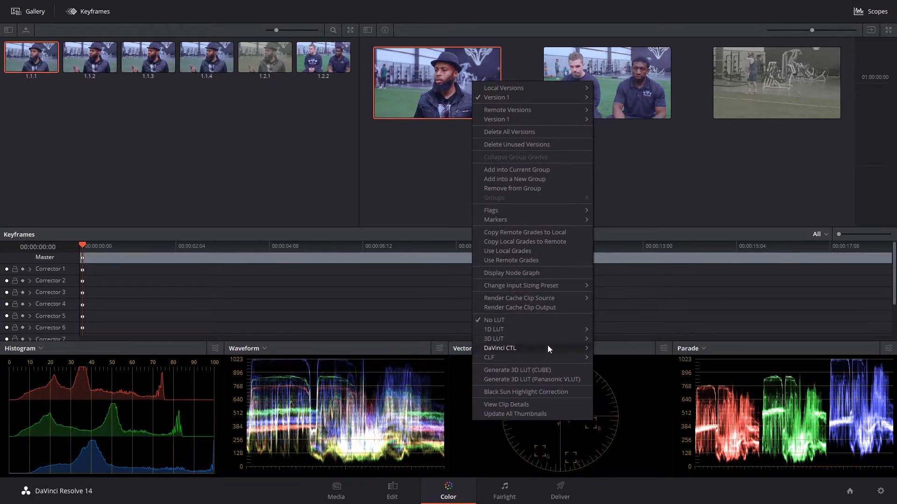
{"action": "left_click", "coordinate": [547, 369]}
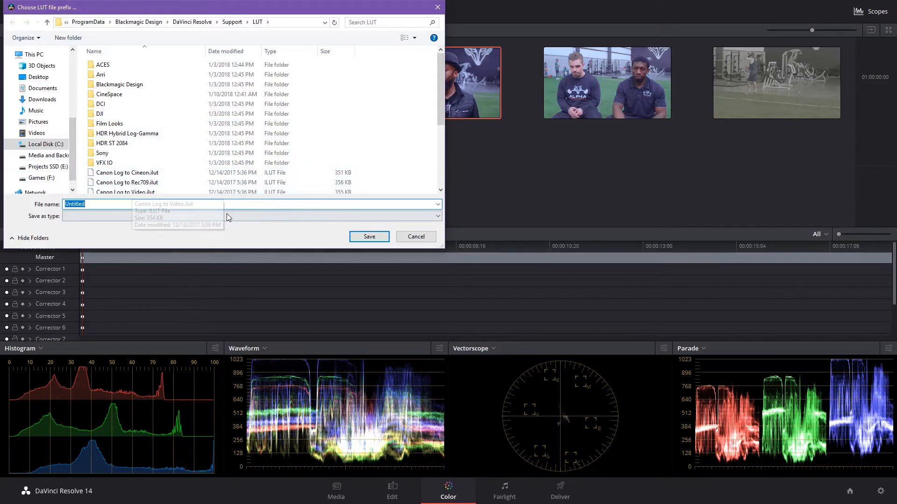
{"action": "left_click", "coordinate": [410, 237]}
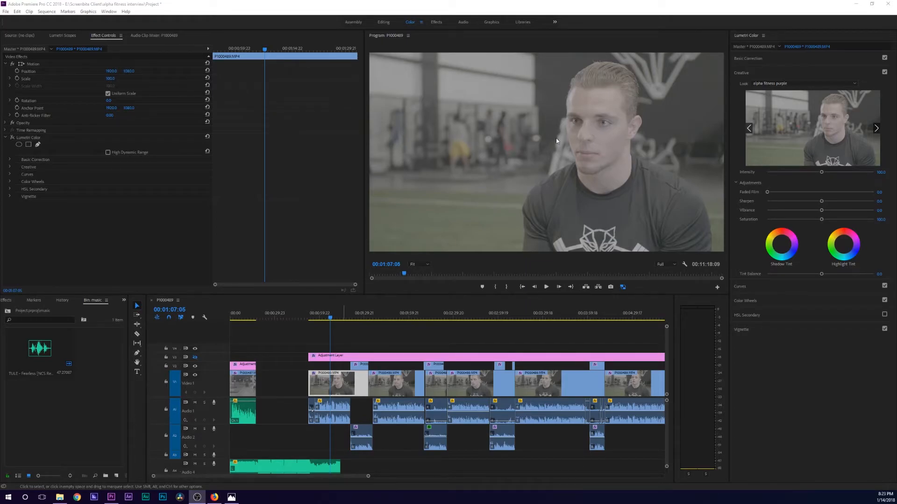
View the Creative look list with alpha fitness purple chosen, and enable the selected clip's Lumetri Color effect
{"action": "left_click", "coordinate": [798, 85]}
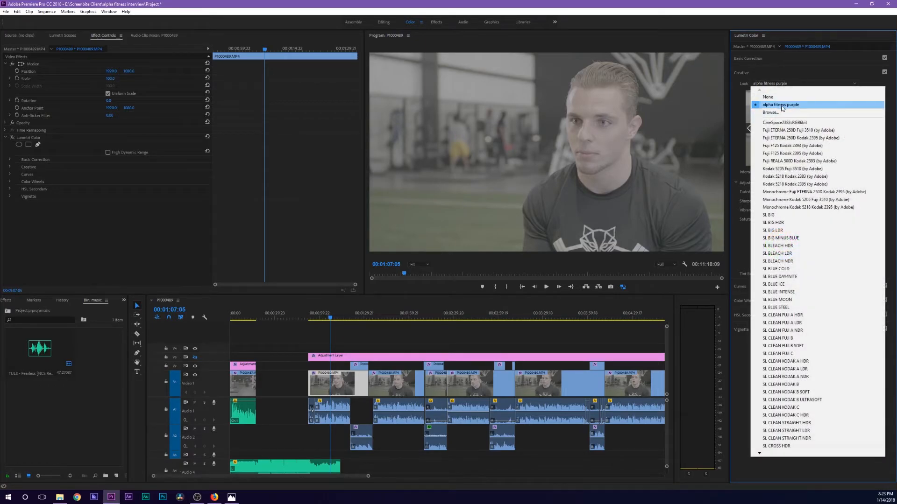
{"action": "left_click", "coordinate": [782, 86]}
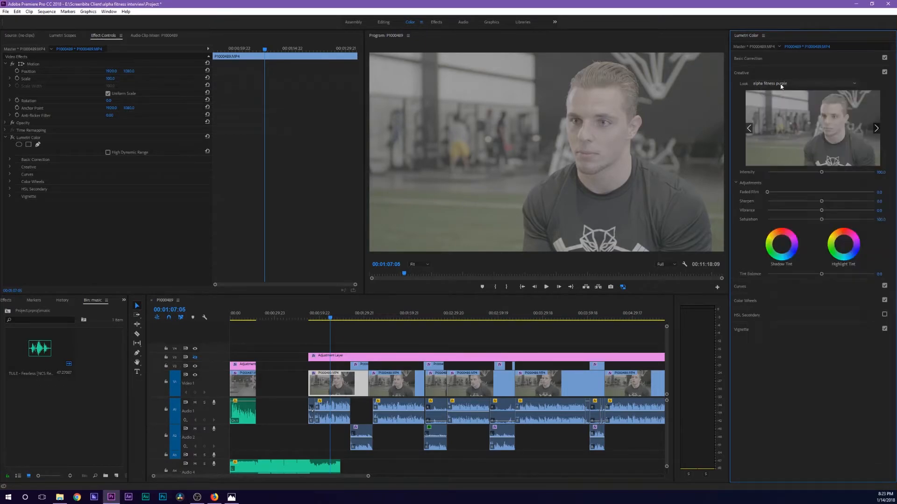
{"action": "left_click", "coordinate": [13, 138]}
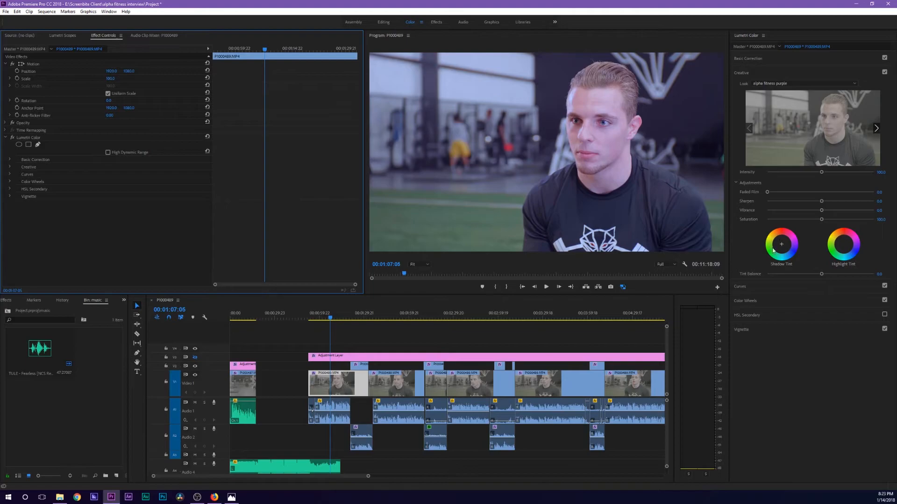
Enable and expand the clip's HSL Secondary correction, and compare the face with it off and on
{"action": "left_click", "coordinate": [884, 315]}
{"action": "left_click", "coordinate": [812, 320]}
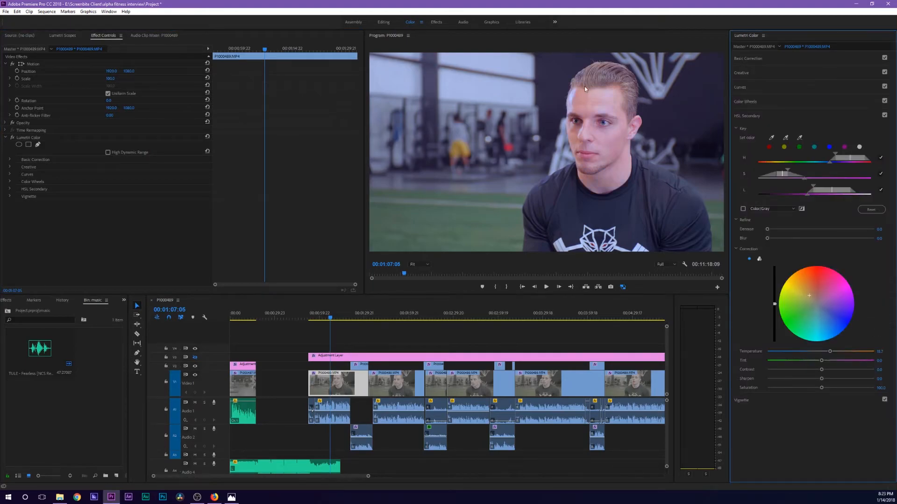
{"action": "left_click", "coordinate": [884, 116]}
{"action": "left_click", "coordinate": [884, 115]}
{"action": "left_click", "coordinate": [884, 115]}
{"action": "left_click", "coordinate": [885, 116]}
{"action": "left_click", "coordinate": [884, 116]}
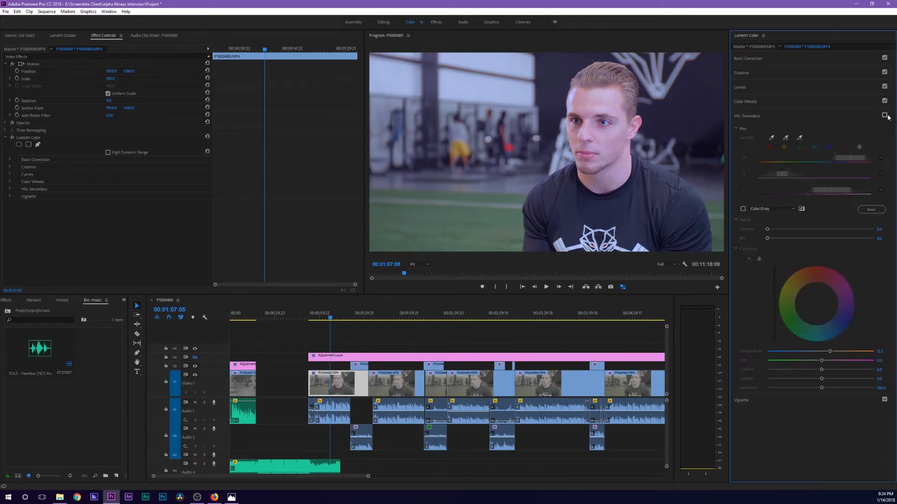
{"action": "left_click", "coordinate": [884, 115]}
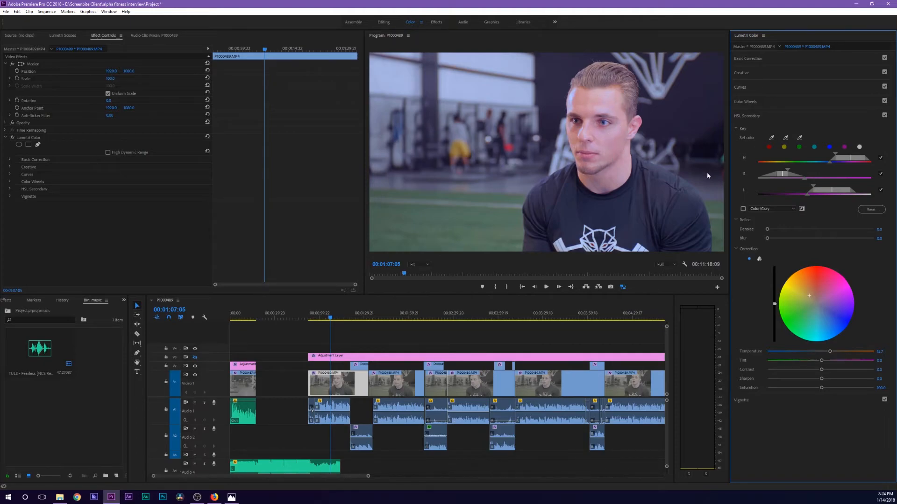
Preview the HSL Secondary key on the face with the Color/Gray mask and hide the mask again
{"action": "left_click", "coordinate": [743, 208]}
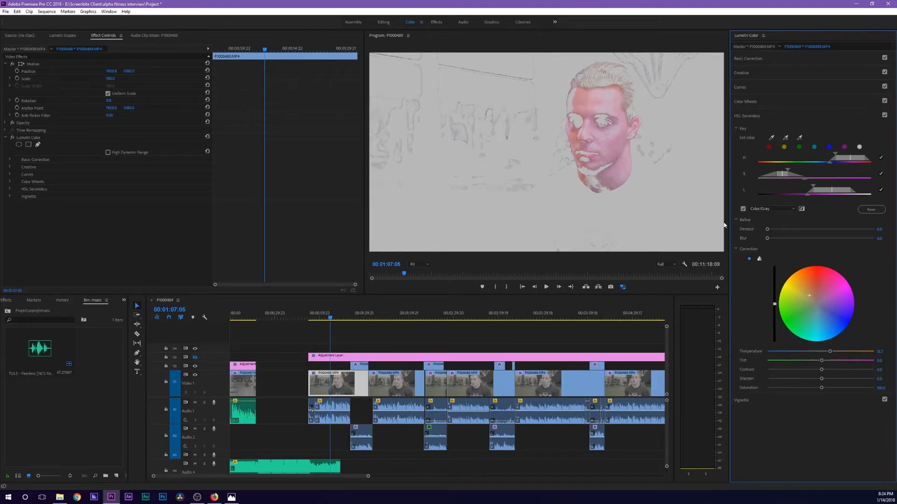
{"action": "left_click", "coordinate": [743, 209]}
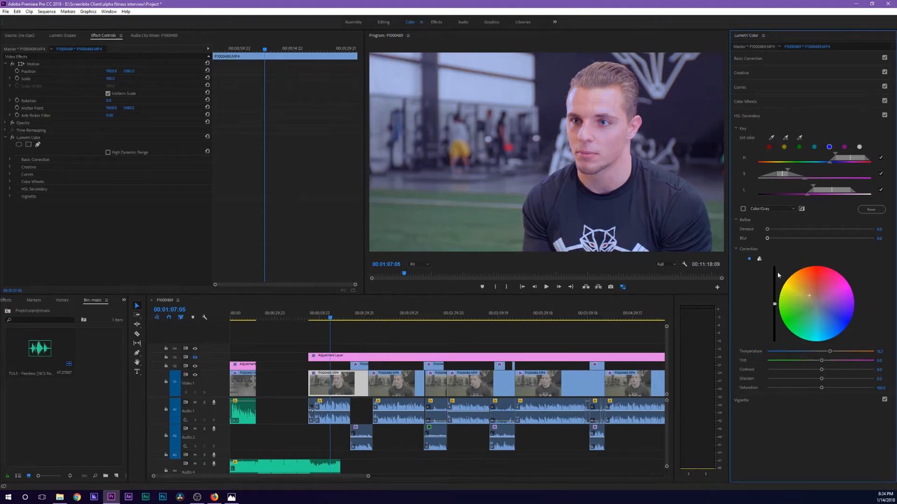
Try shifting the HSL Secondary correction color toward yellow-orange and adjusting its Temperature
{"action": "left_click_drag", "start_coordinate": [811, 295], "coordinate": [805, 287]}
{"action": "left_click_drag", "start_coordinate": [835, 354], "coordinate": [880, 350]}
{"action": "double_click", "coordinate": [881, 351]}
Compare the shot with and without the clip's HSL Secondary correction
{"action": "left_click", "coordinate": [884, 115]}
{"action": "left_click", "coordinate": [884, 116]}
{"action": "left_click", "coordinate": [884, 115]}
{"action": "left_click", "coordinate": [884, 116]}
Turn on the adjustment layer's track and check the layer's HSL Secondary turf key with the Color/Gray mask
{"action": "left_click", "coordinate": [196, 360]}
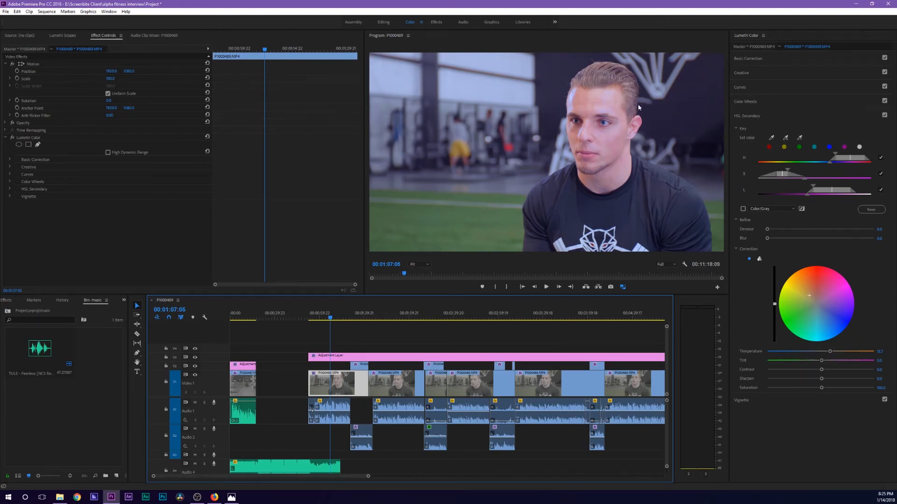
{"action": "left_click", "coordinate": [352, 358]}
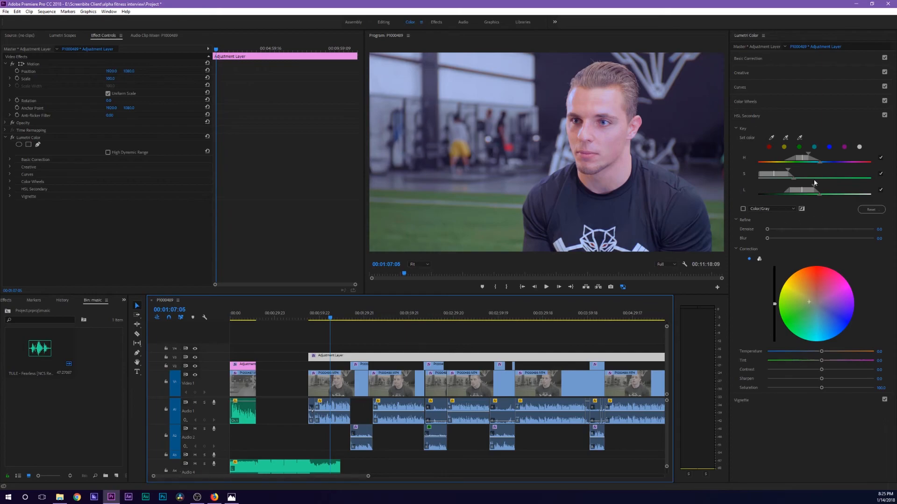
{"action": "left_click", "coordinate": [743, 209]}
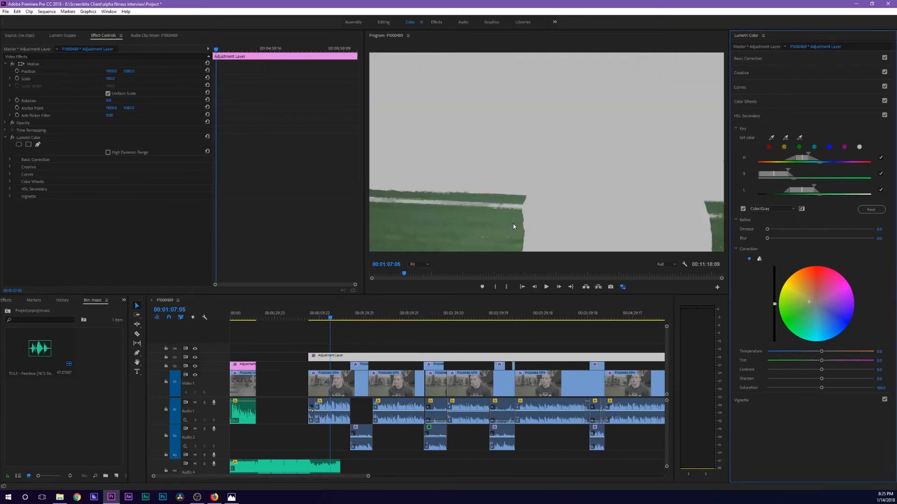
{"action": "left_click", "coordinate": [743, 209]}
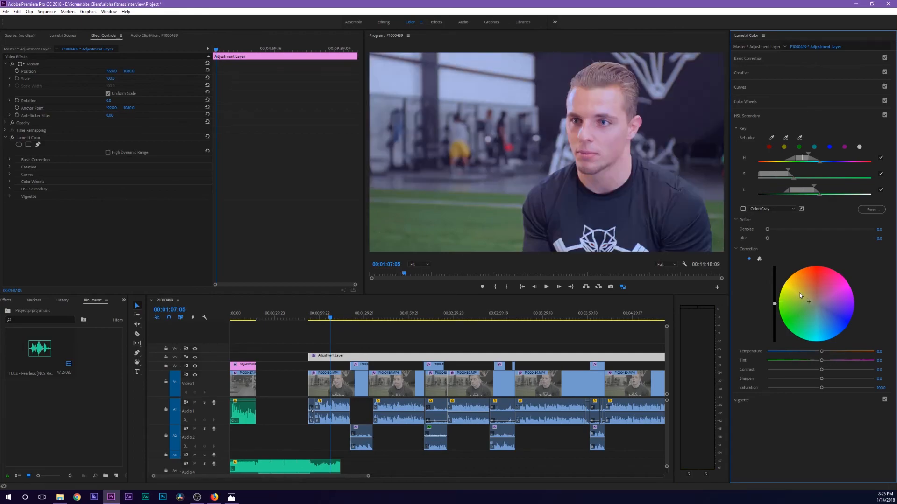